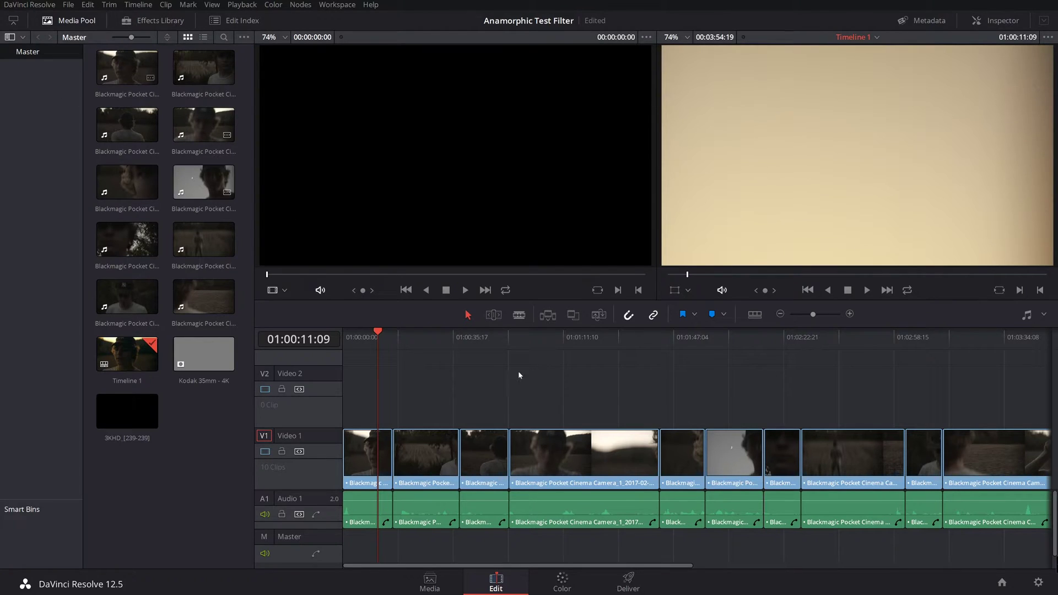
Step: Select a camera clip on the Media page, browse the H:\ drive, then go to the Edit page
{"action": "left_click", "coordinate": [430, 581]}
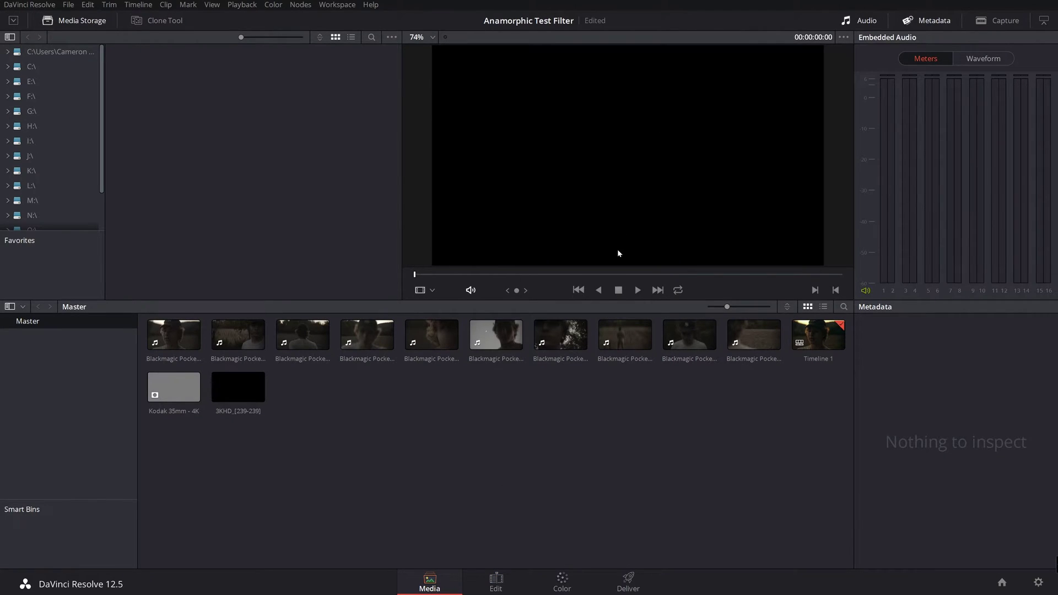
{"action": "left_click", "coordinate": [491, 347]}
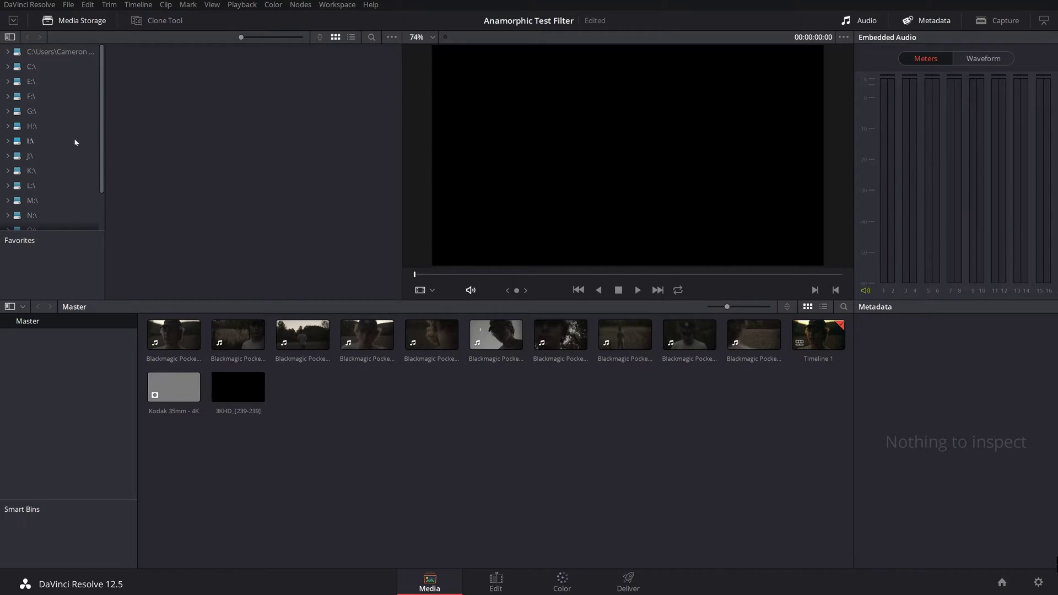
{"action": "left_click", "coordinate": [34, 126]}
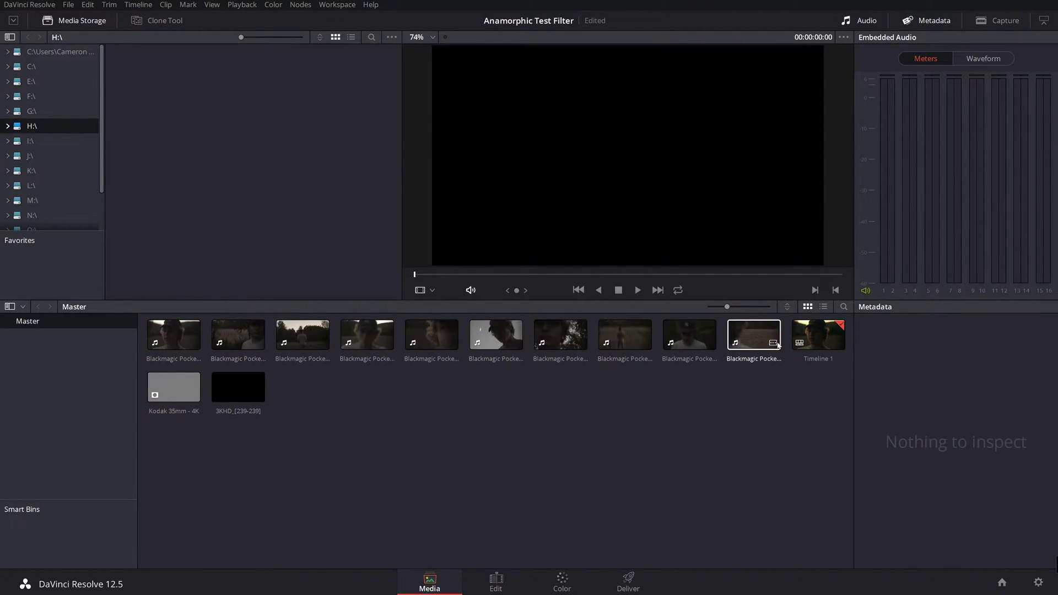
{"action": "left_click", "coordinate": [496, 581]}
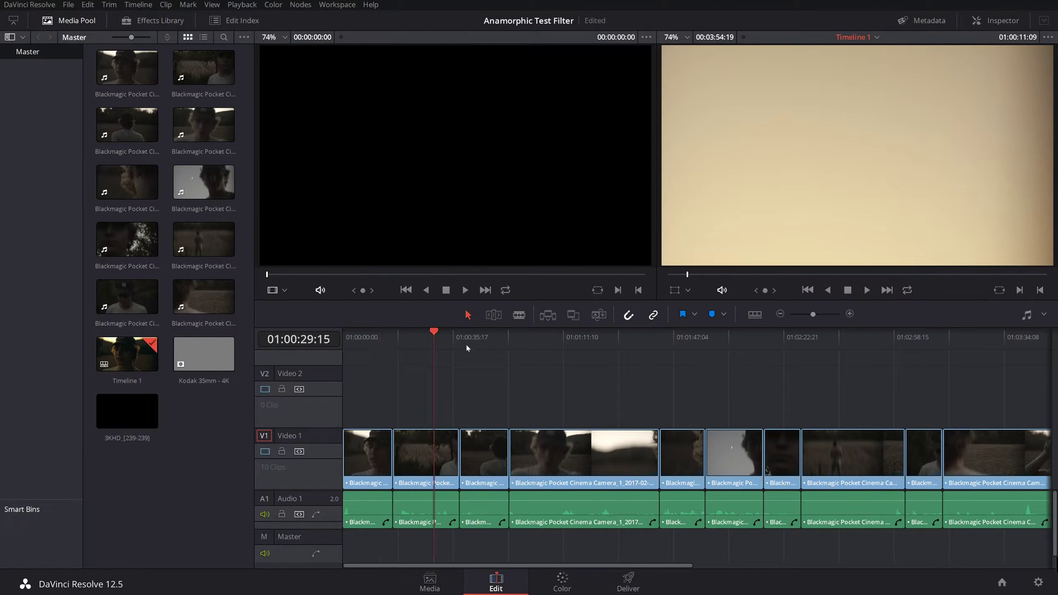
Step: Zoom the timeline out and drag in a fade at the start of an audio clip
{"action": "left_click", "coordinate": [525, 339]}
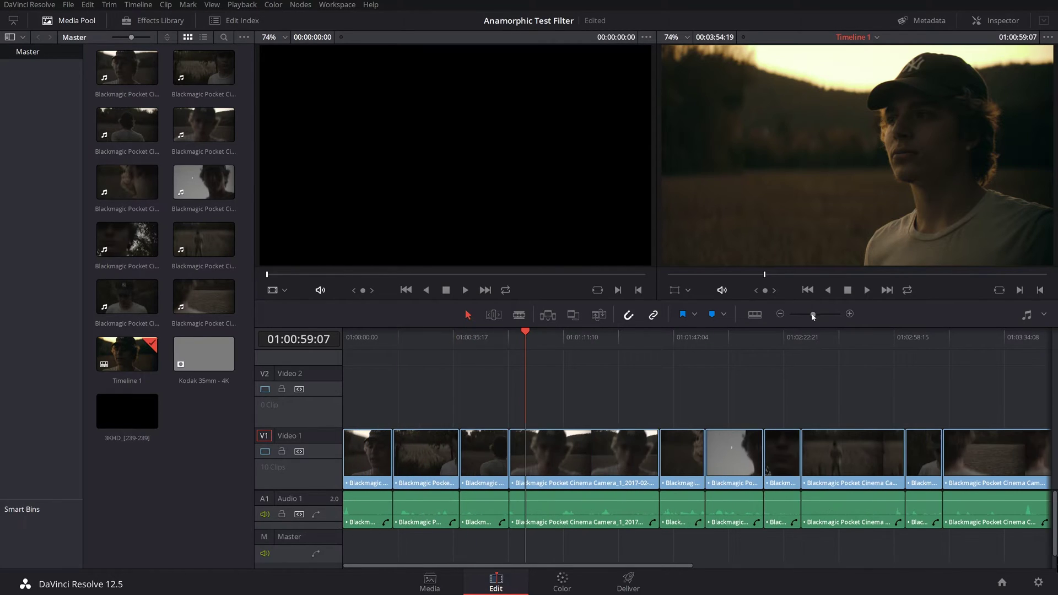
{"action": "left_click_drag", "start_coordinate": [812, 316], "coordinate": [810, 315]}
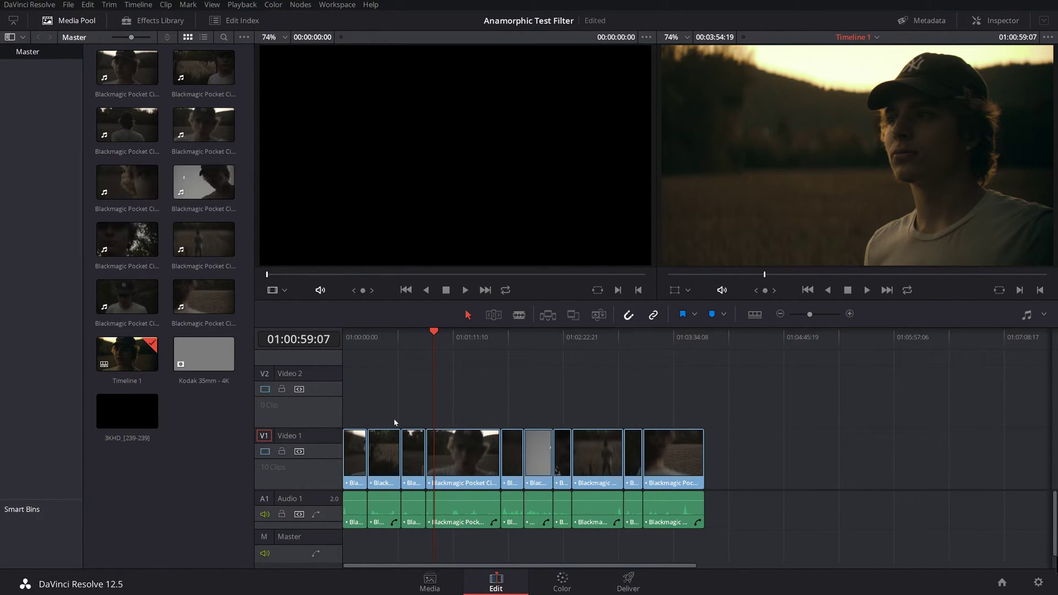
{"action": "mouse_move", "coordinate": [463, 455]}
{"action": "left_click", "coordinate": [621, 447]}
{"action": "left_click_drag", "start_coordinate": [620, 448], "coordinate": [621, 448]}
{"action": "left_click_drag", "start_coordinate": [554, 493], "coordinate": [564, 496]}
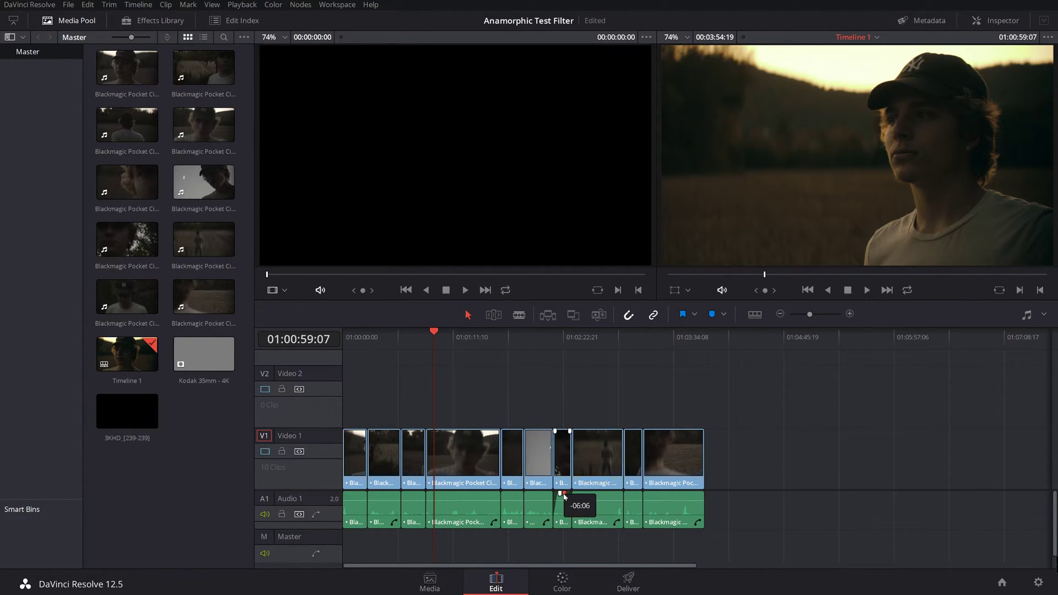
{"action": "left_click_drag", "start_coordinate": [555, 431], "coordinate": [554, 431]}
Step: Scrub the playhead from about 01:01:42 forward through the later clips
{"action": "left_click", "coordinate": [502, 337]}
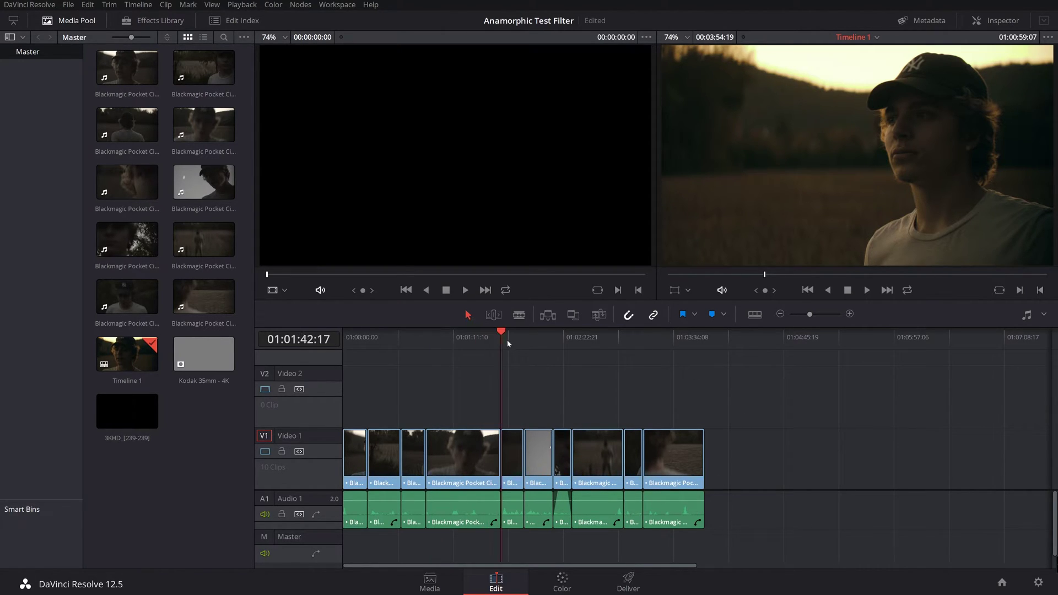
{"action": "left_click_drag", "start_coordinate": [506, 340], "coordinate": [529, 343]}
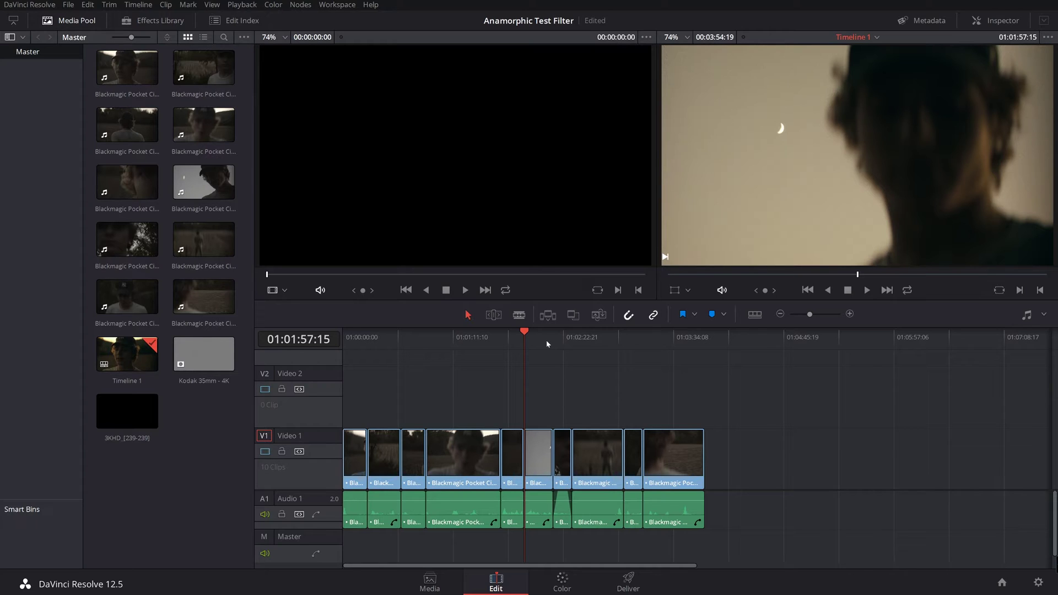
{"action": "mouse_move", "coordinate": [546, 342]}
{"action": "left_mouse_down"}
{"action": "mouse_move", "coordinate": [656, 339]}
{"action": "mouse_move", "coordinate": [639, 339]}
{"action": "left_mouse_up"}
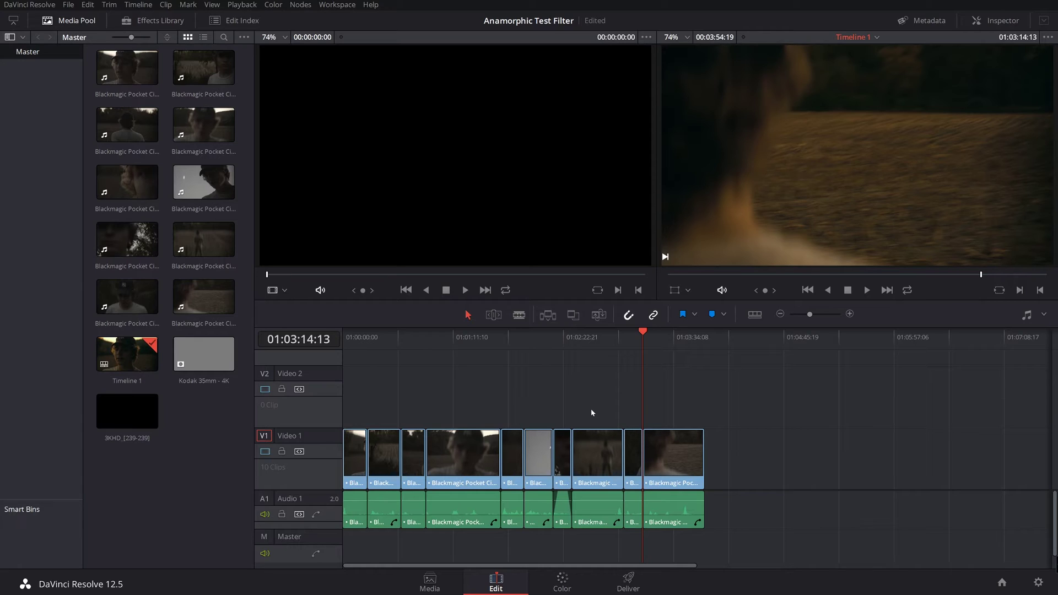
Step: Cycle through the Media and Edit pages, ending on the Color page with Timeline 1's node tree
{"action": "left_click", "coordinate": [562, 580]}
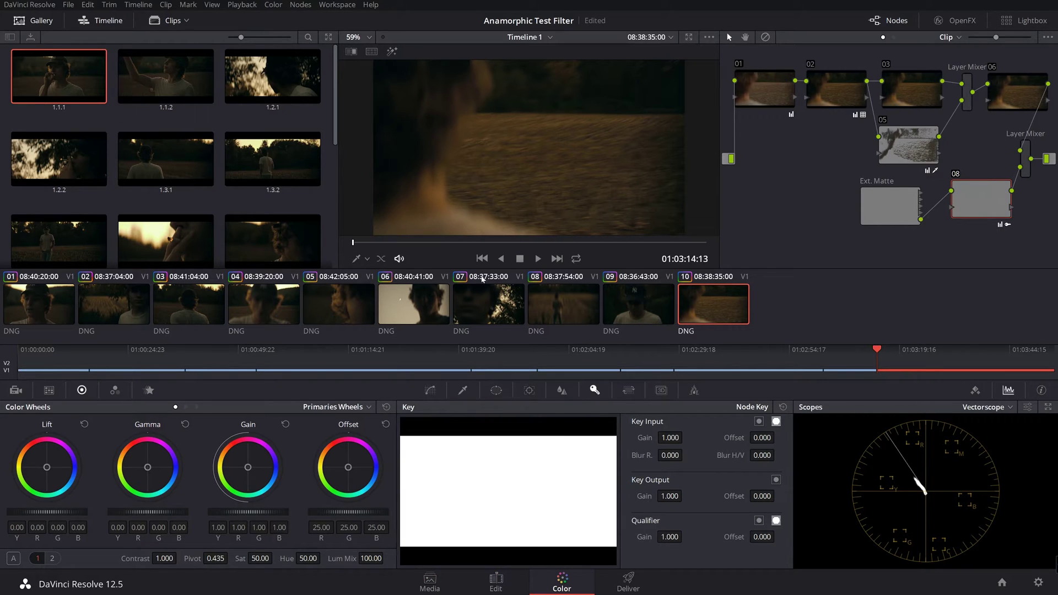
{"action": "left_click", "coordinate": [429, 583]}
{"action": "key", "text": "shift+3"}
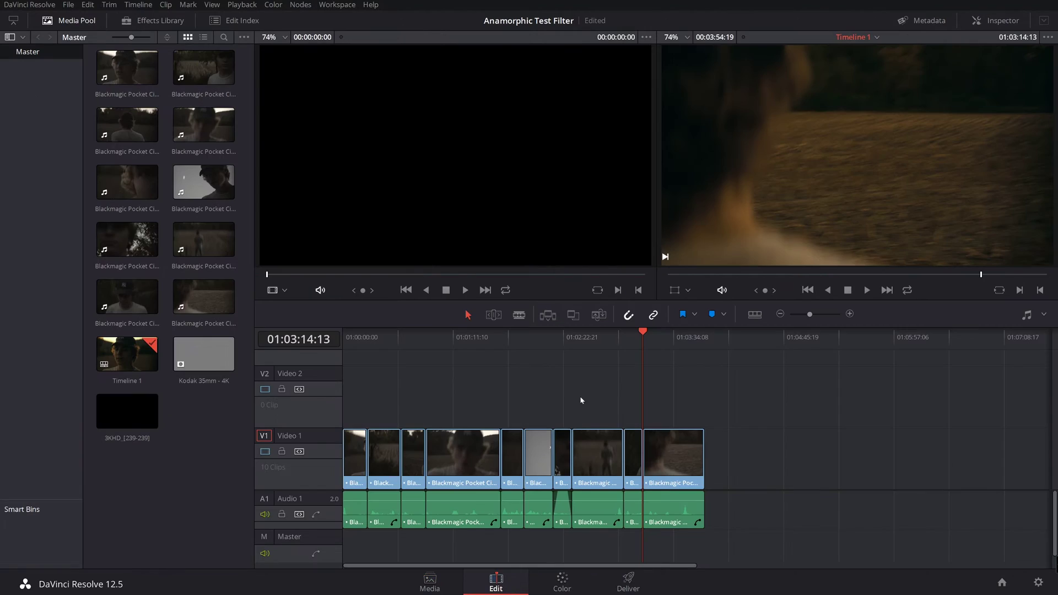
{"action": "key", "text": "shift+4"}
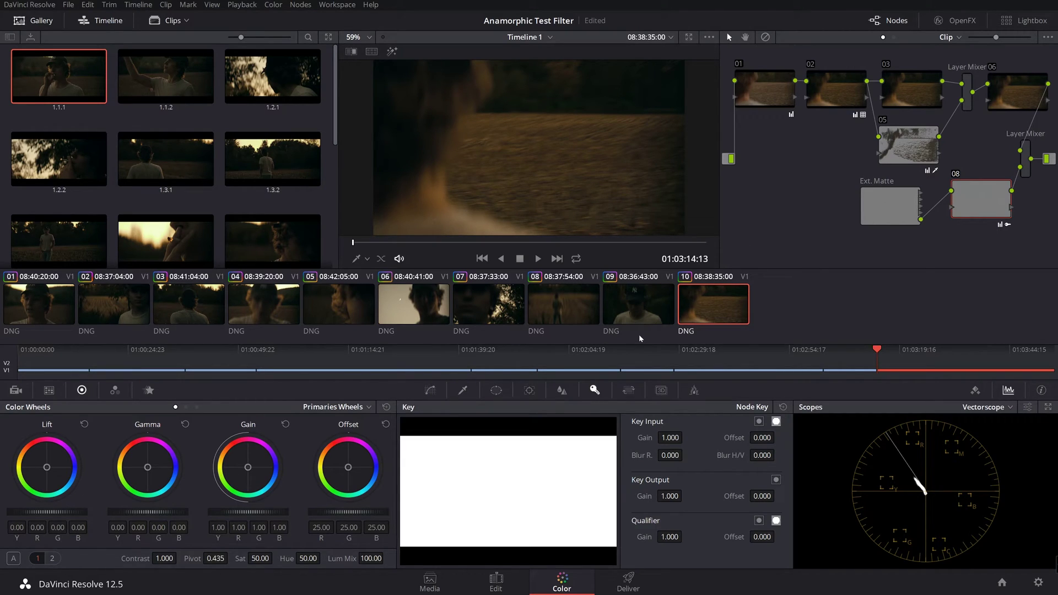
{"action": "left_click", "coordinate": [429, 583]}
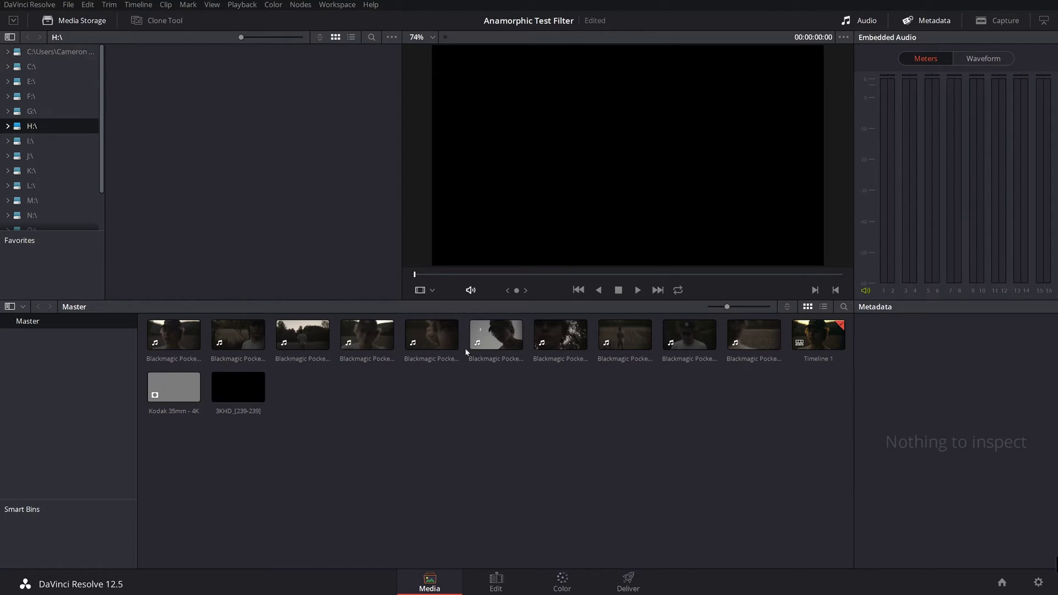
{"action": "left_click", "coordinate": [496, 581]}
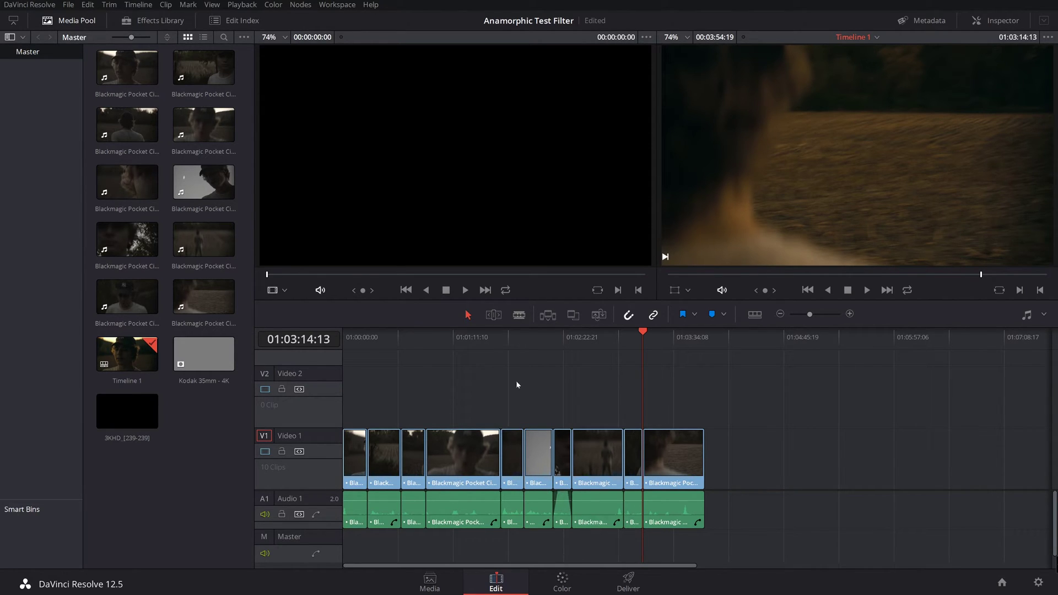
{"action": "left_click", "coordinate": [562, 580]}
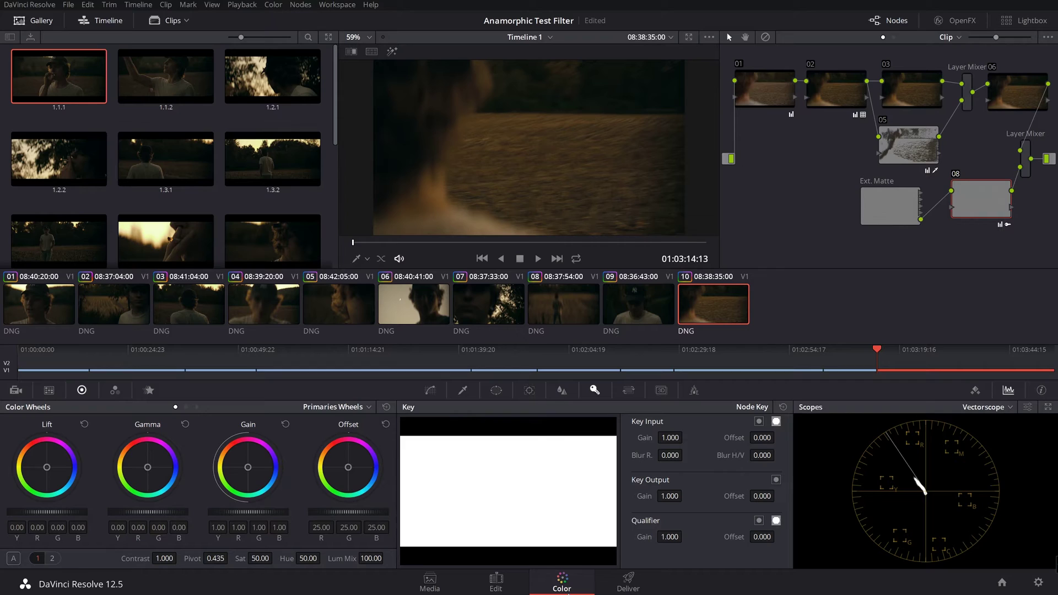
Step: Inspect the grades on clips 07, 06 and 09, scrub clip 09, then go back to the Edit page
{"action": "left_click", "coordinate": [473, 305]}
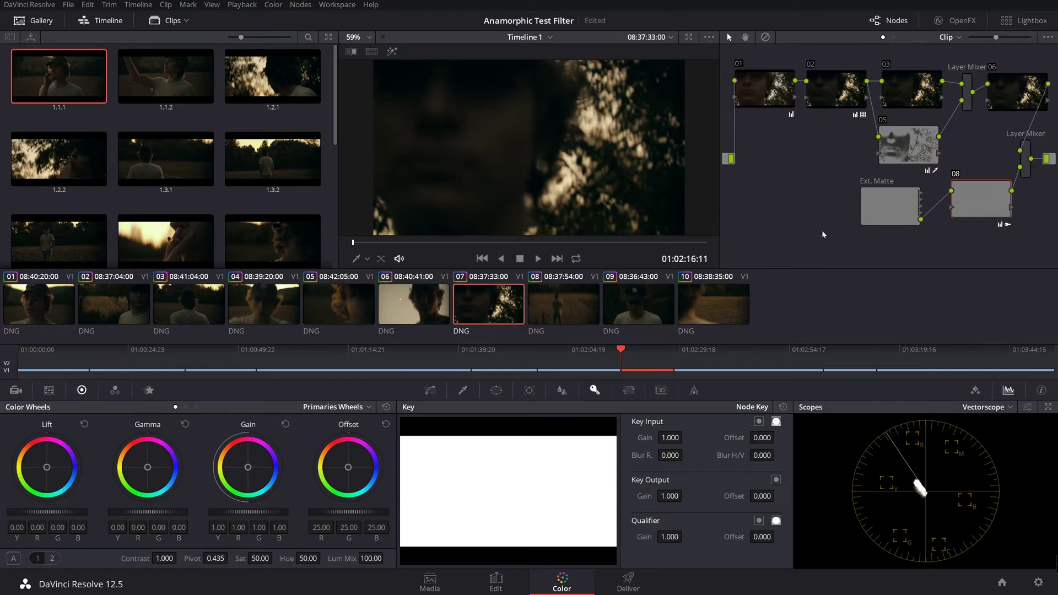
{"action": "left_click", "coordinate": [409, 312]}
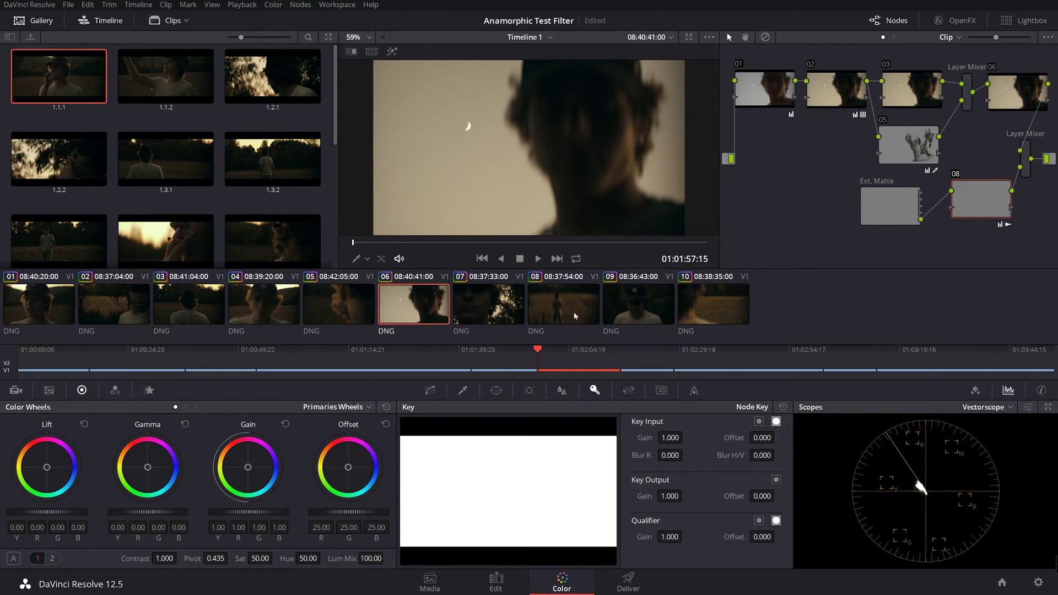
{"action": "left_click", "coordinate": [632, 306]}
{"action": "left_click_drag", "start_coordinate": [509, 243], "coordinate": [528, 243]}
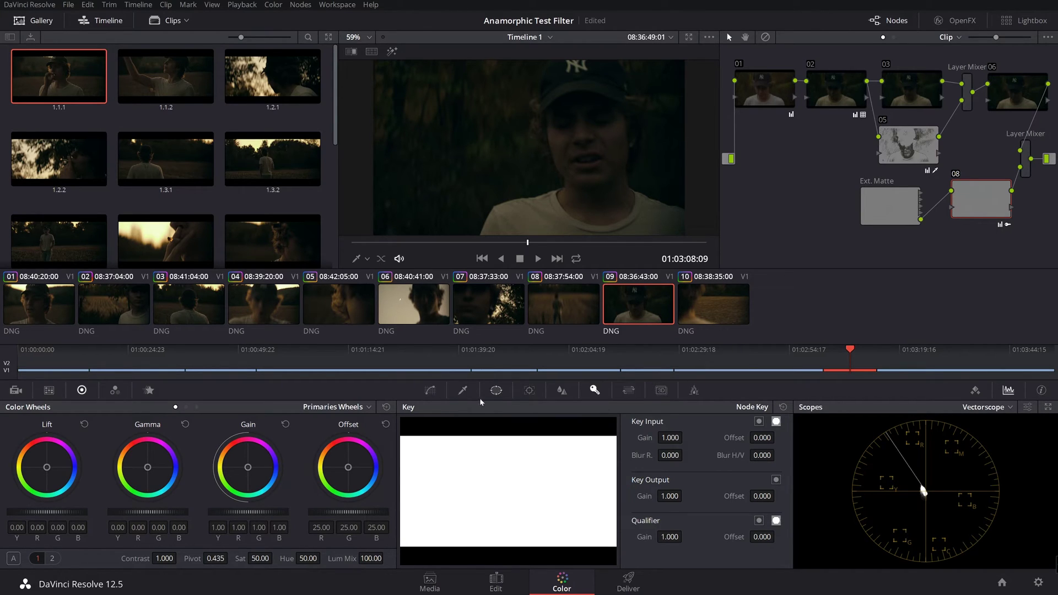
{"action": "left_click", "coordinate": [495, 582]}
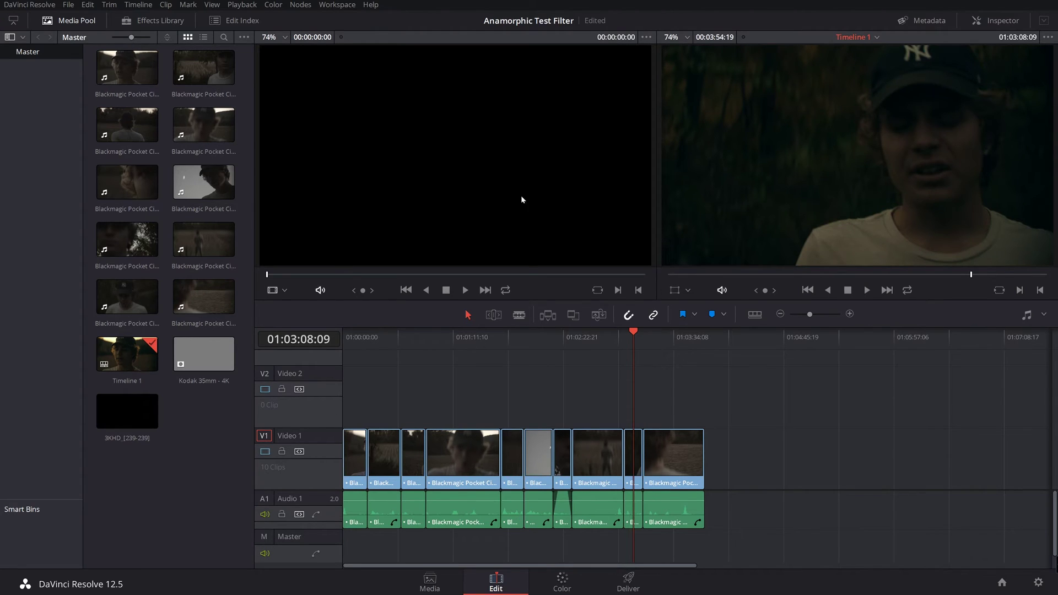
{"action": "left_click", "coordinate": [627, 581]}
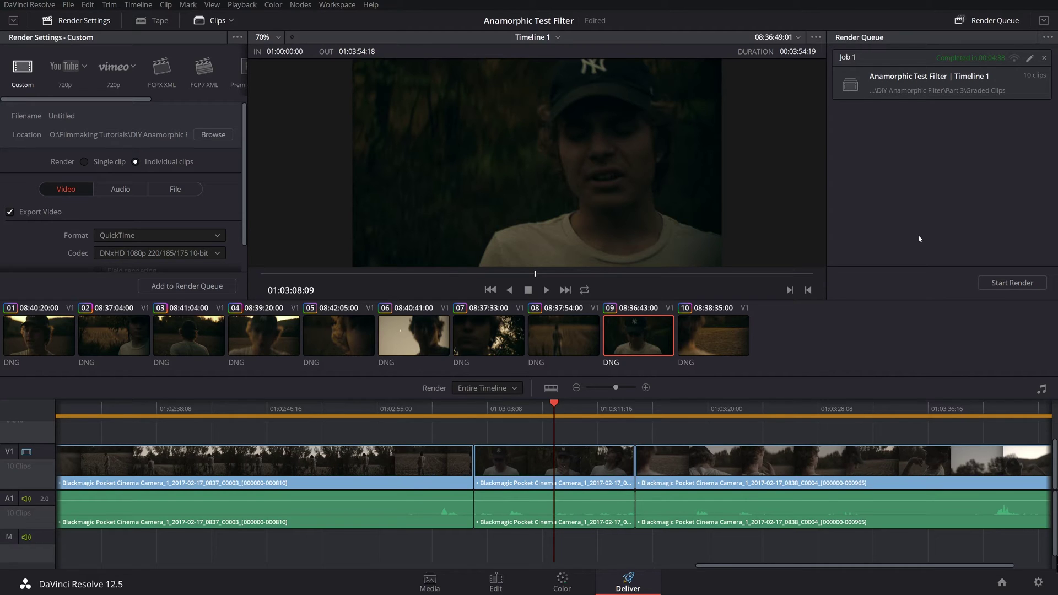
{"action": "left_click", "coordinate": [495, 582]}
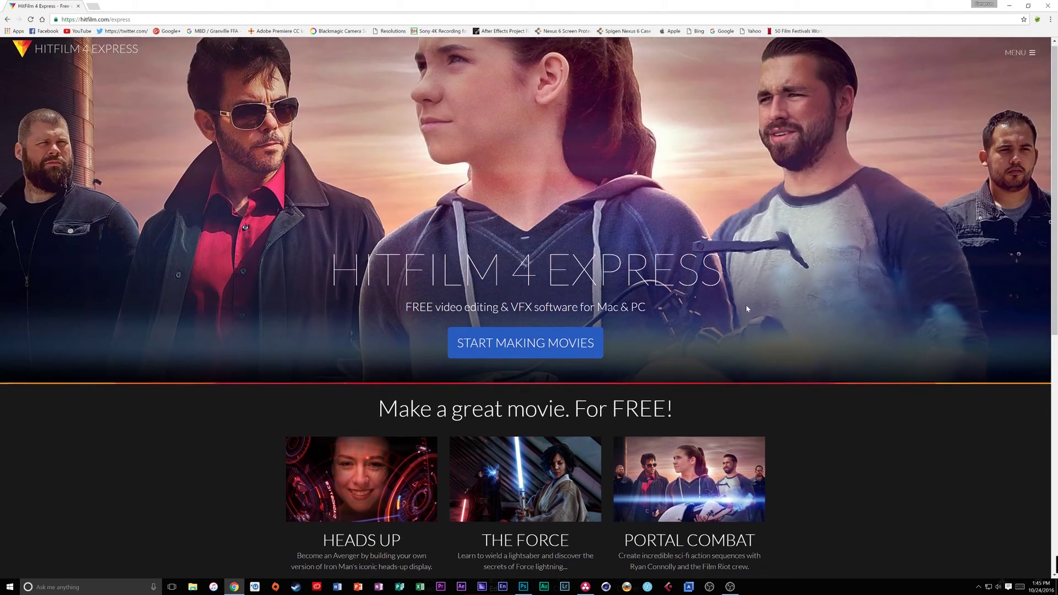
{"action": "scroll", "coordinate": [746, 309], "scroll_direction": "down", "scroll_amount": 2}
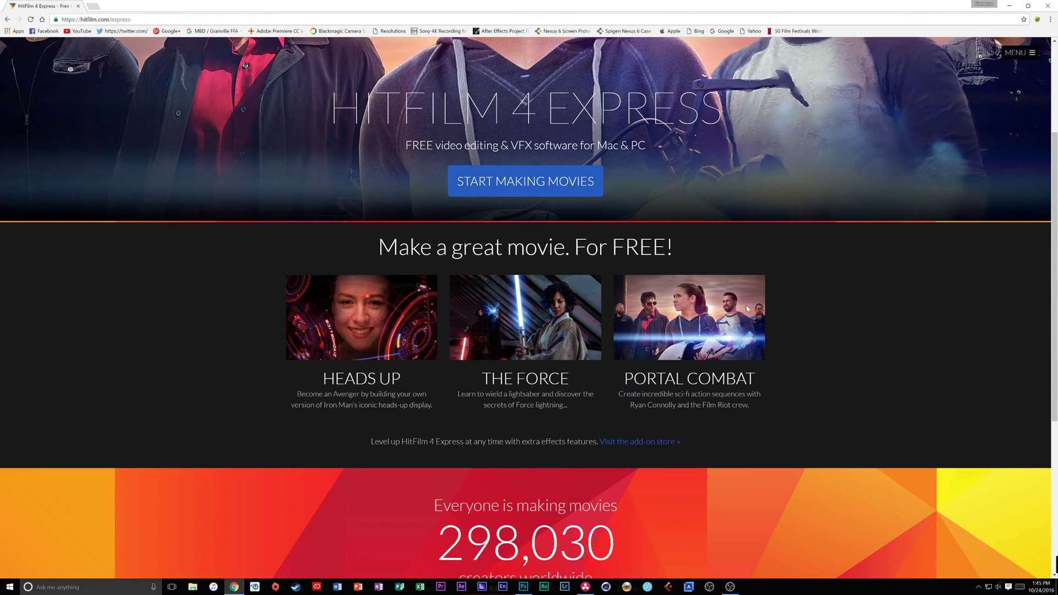
{"action": "scroll", "coordinate": [746, 309], "scroll_direction": "down", "scroll_amount": 3}
{"action": "scroll", "coordinate": [746, 309], "scroll_direction": "up", "scroll_amount": 5}
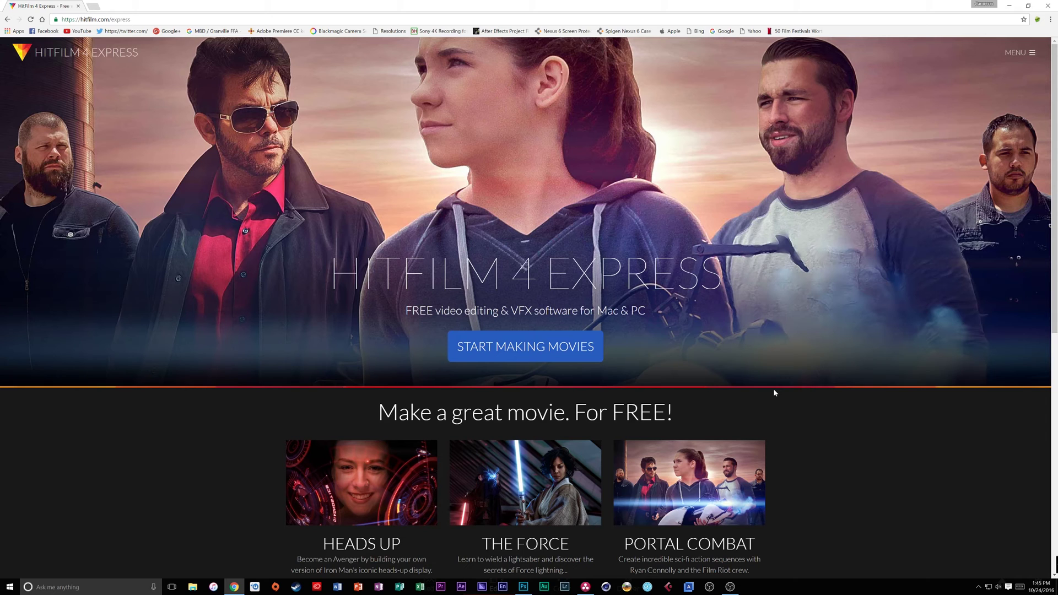
{"action": "scroll", "coordinate": [773, 389], "scroll_direction": "down", "scroll_amount": 4}
{"action": "scroll", "coordinate": [762, 388], "scroll_direction": "down", "scroll_amount": 1}
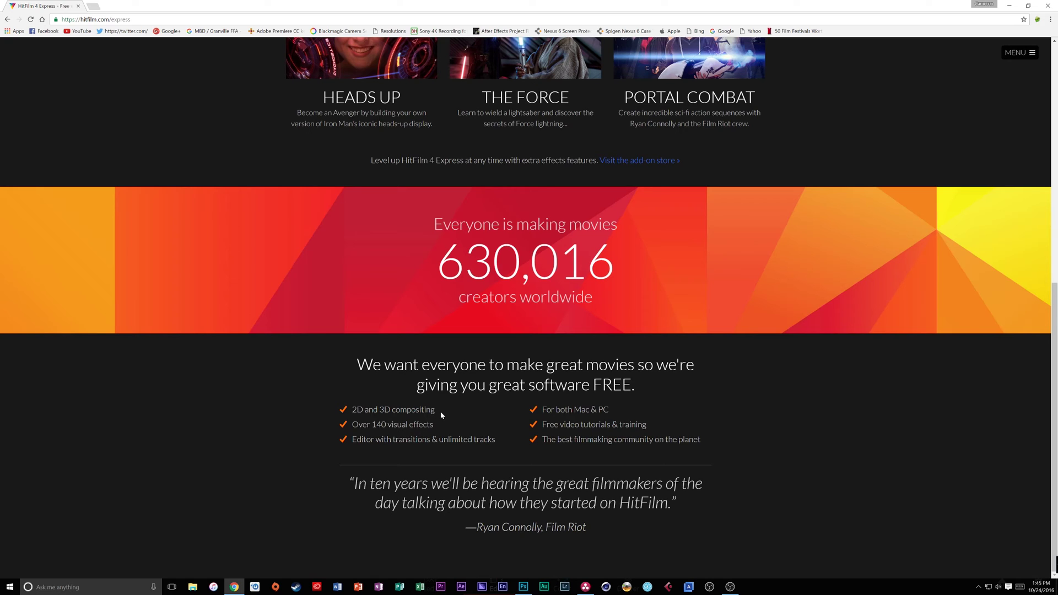
{"action": "scroll", "coordinate": [441, 411], "scroll_direction": "up", "scroll_amount": 5}
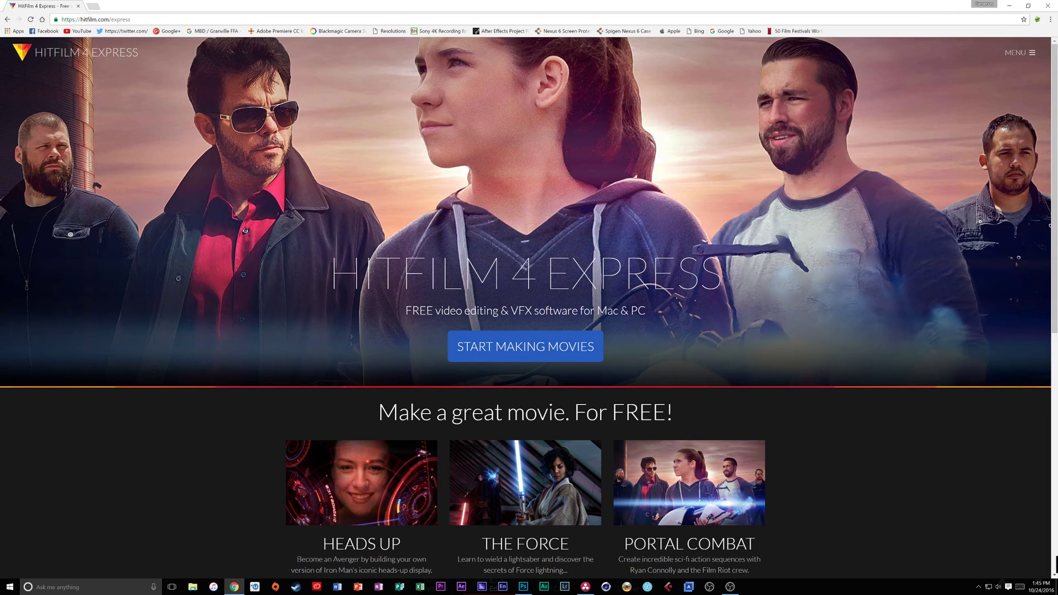
{"action": "scroll", "coordinate": [440, 415], "scroll_direction": "down", "scroll_amount": 5}
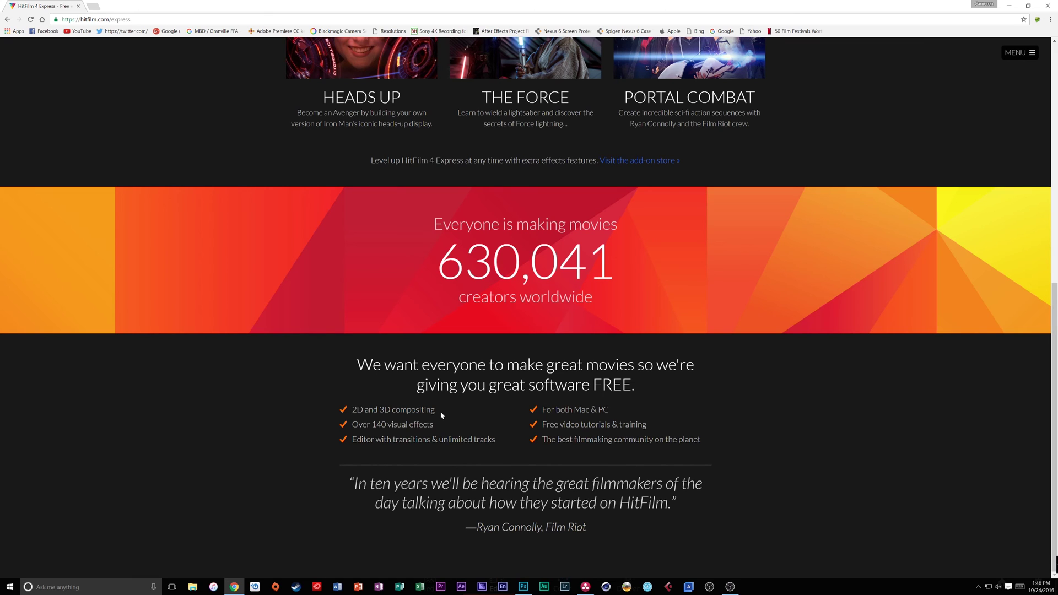
{"action": "scroll", "coordinate": [441, 416], "scroll_direction": "up", "scroll_amount": 5}
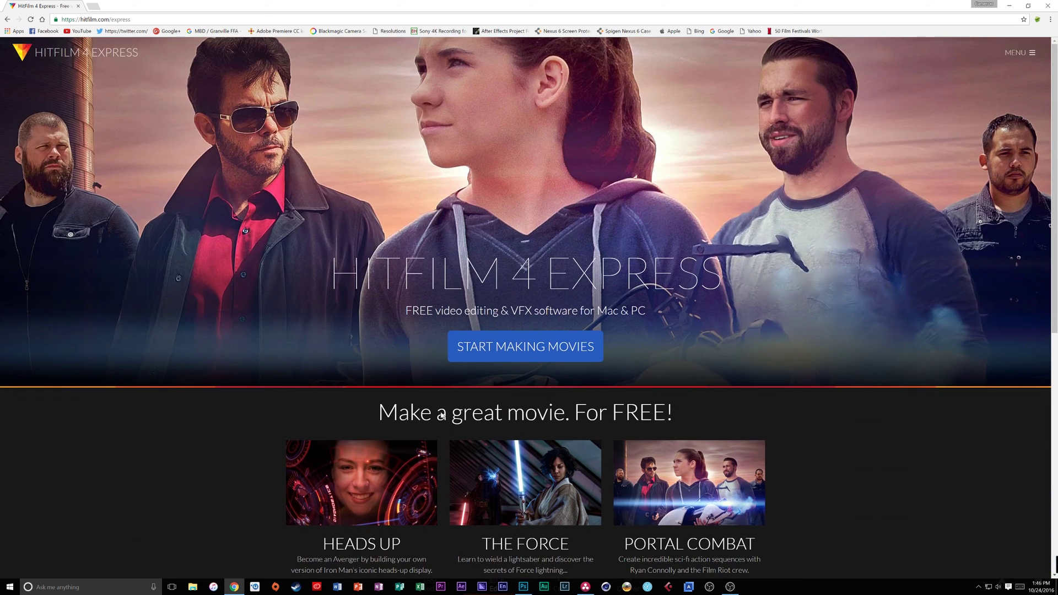